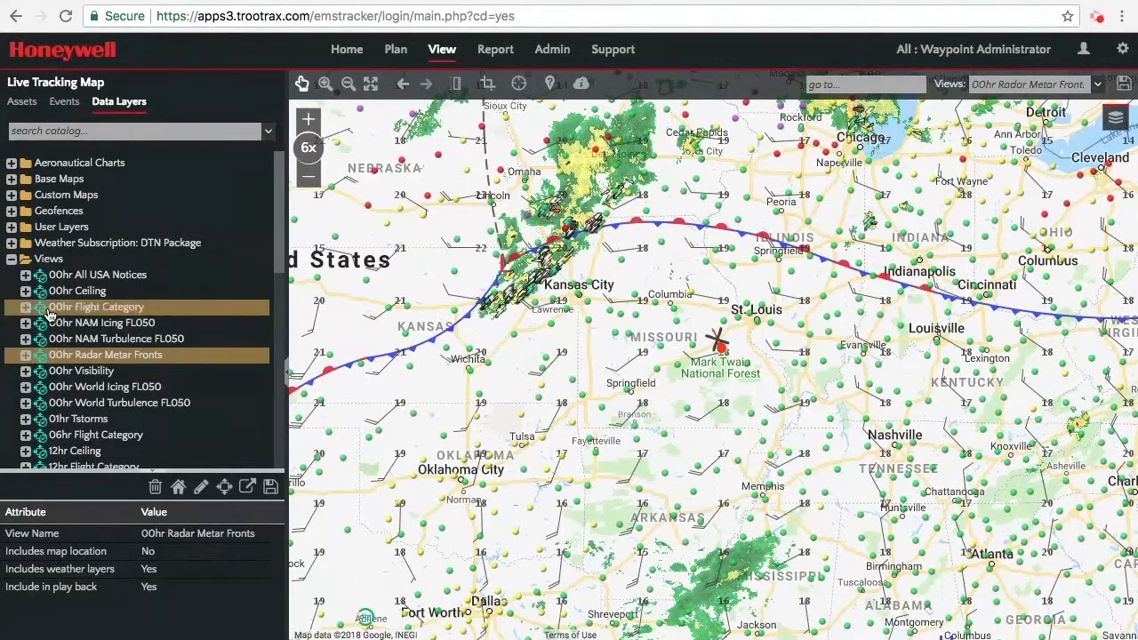
# Switch the base map to Google Hybrid
pyautogui.click(12, 260)
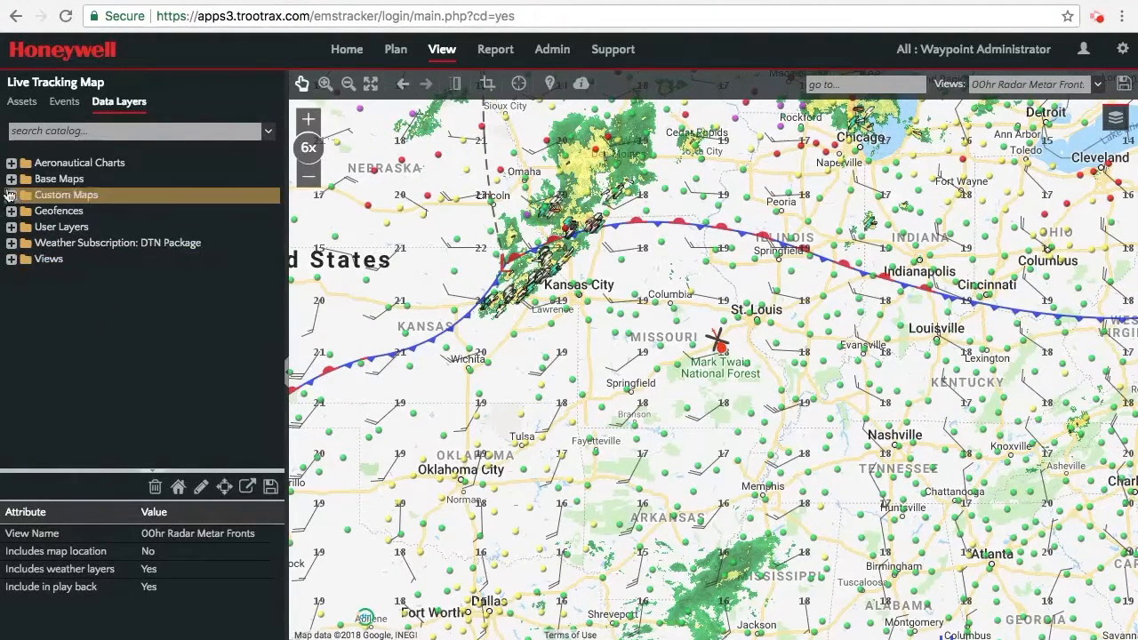
pyautogui.click(12, 179)
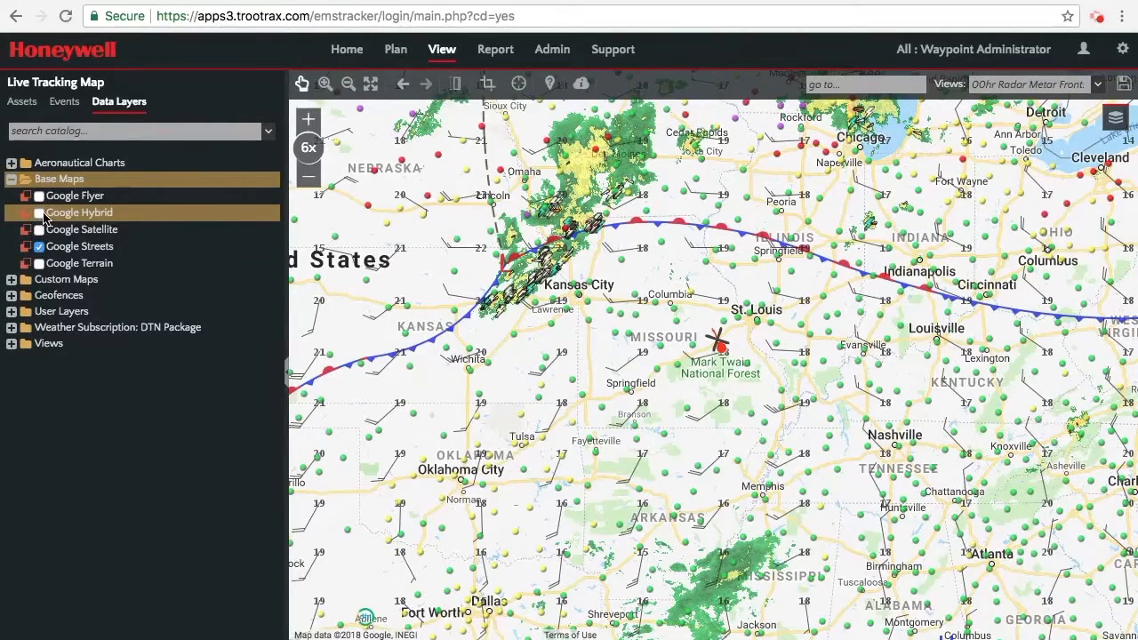
pyautogui.click(39, 213)
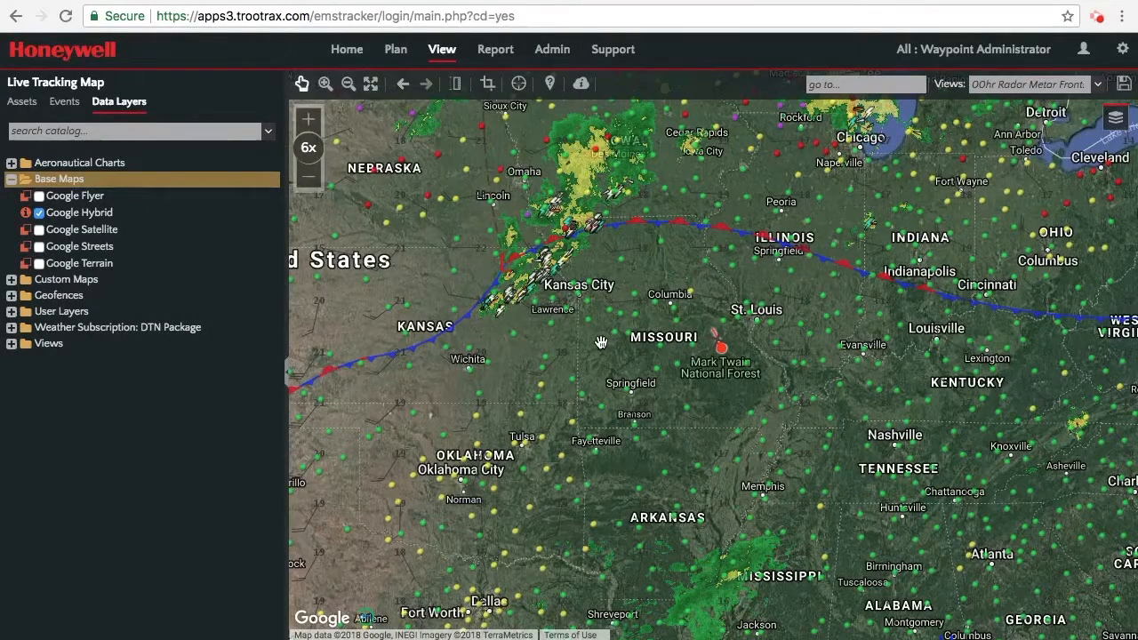
# Hide the Storm Corridors, METARs, Winds Aloft FL050 and Lightning layers on the map
pyautogui.click(1116, 122)
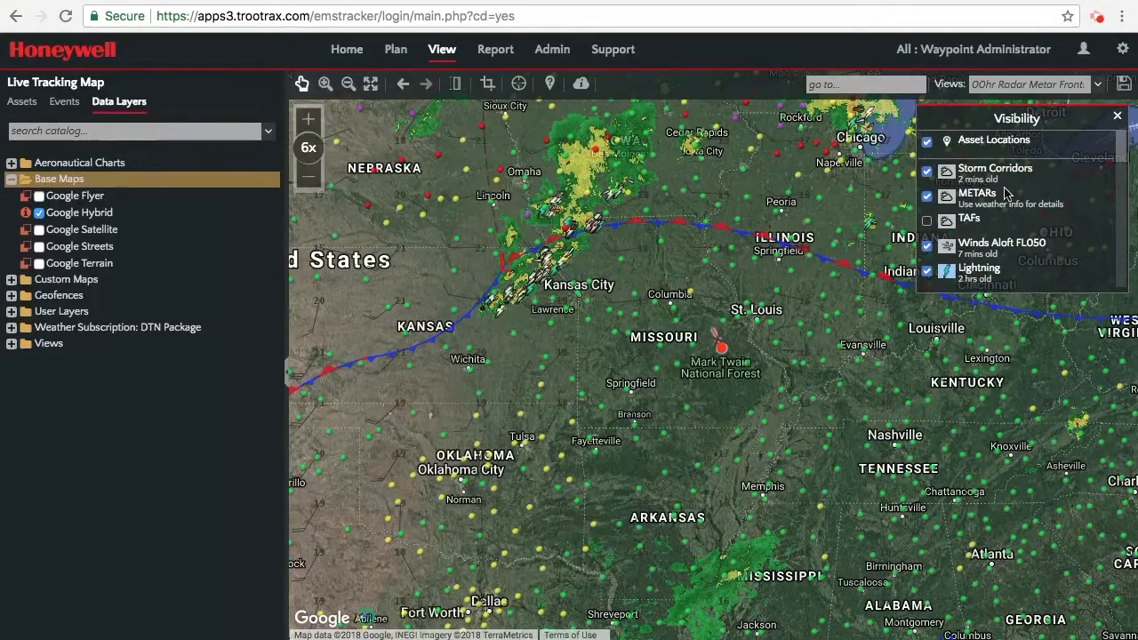
pyautogui.click(927, 172)
pyautogui.click(928, 197)
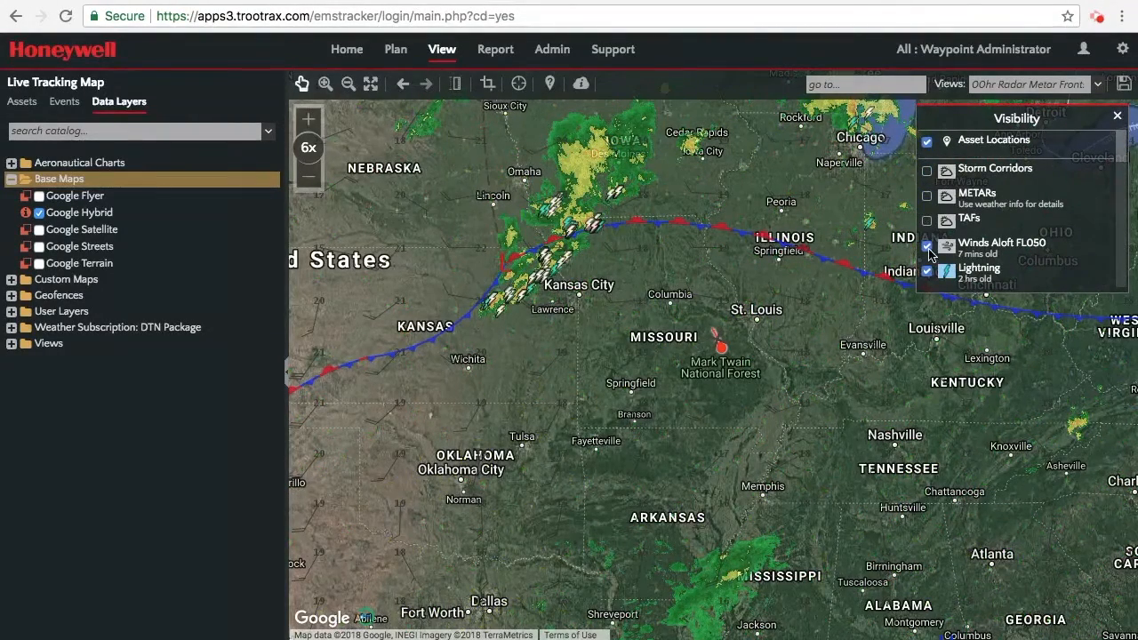
pyautogui.click(927, 246)
pyautogui.click(927, 271)
# Hide the remaining weather overlays, including Fronts/Pressure Current, 06HR Jet Stream and the radar imagery
pyautogui.scroll(-1, 1032, 242)
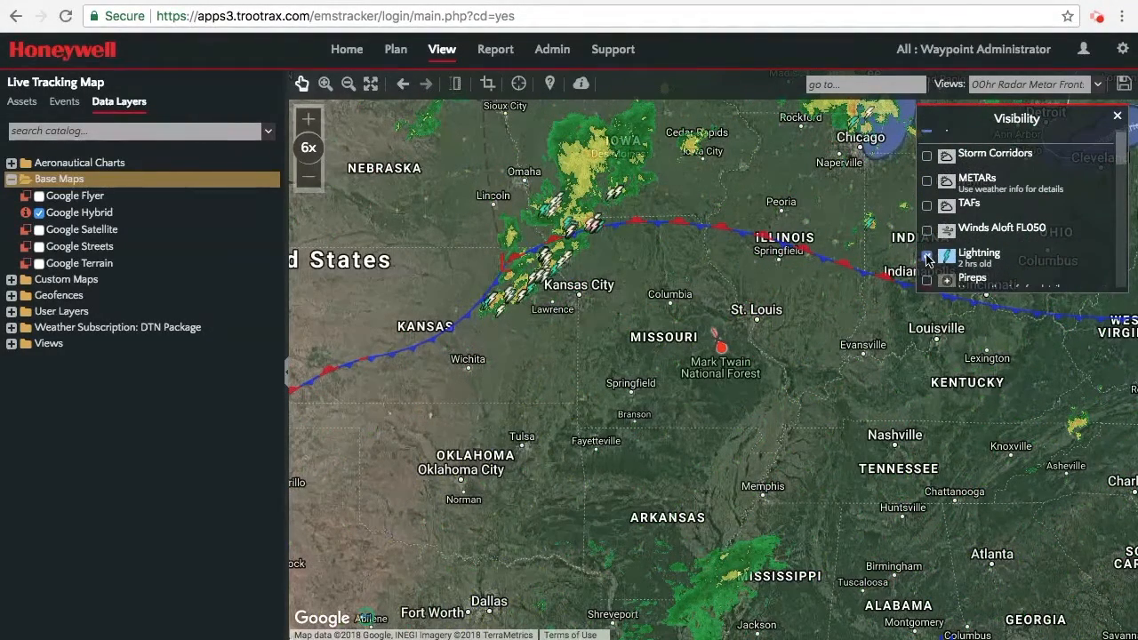
pyautogui.scroll(-4, 1032, 244)
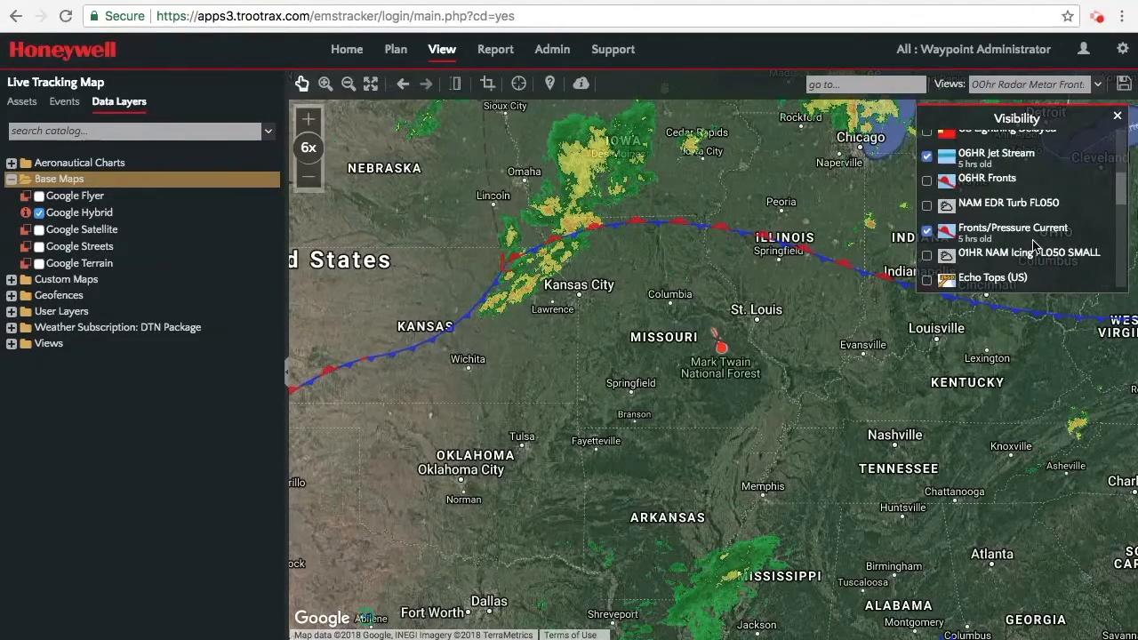
pyautogui.click(926, 232)
pyautogui.scroll(-1, 996, 230)
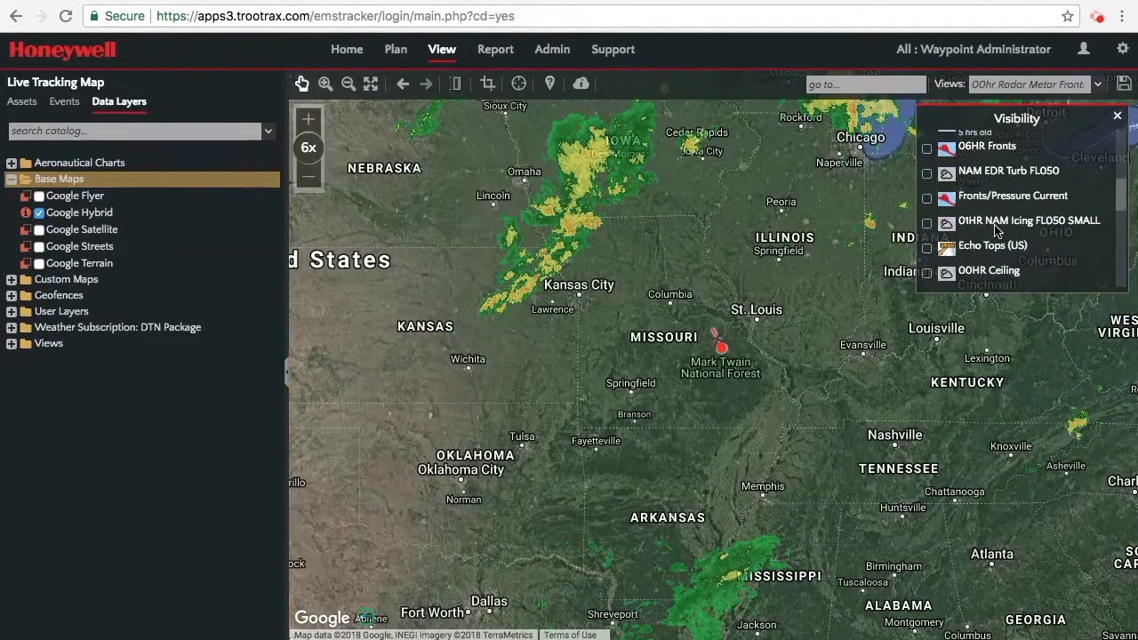
pyautogui.scroll(1, 996, 230)
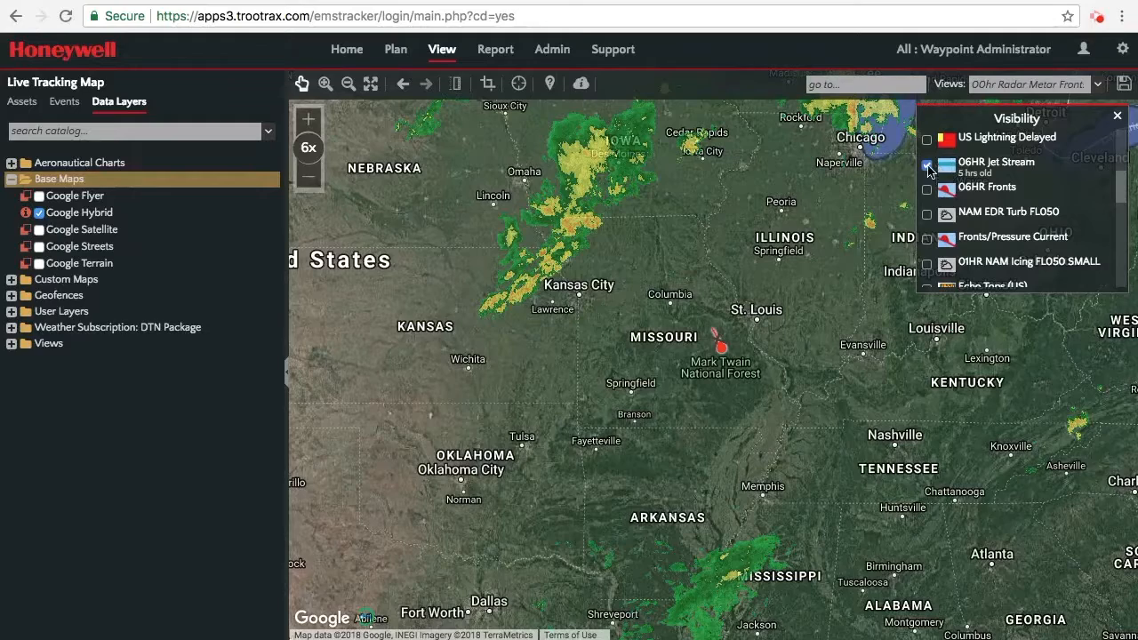
pyautogui.scroll(-5, 1014, 191)
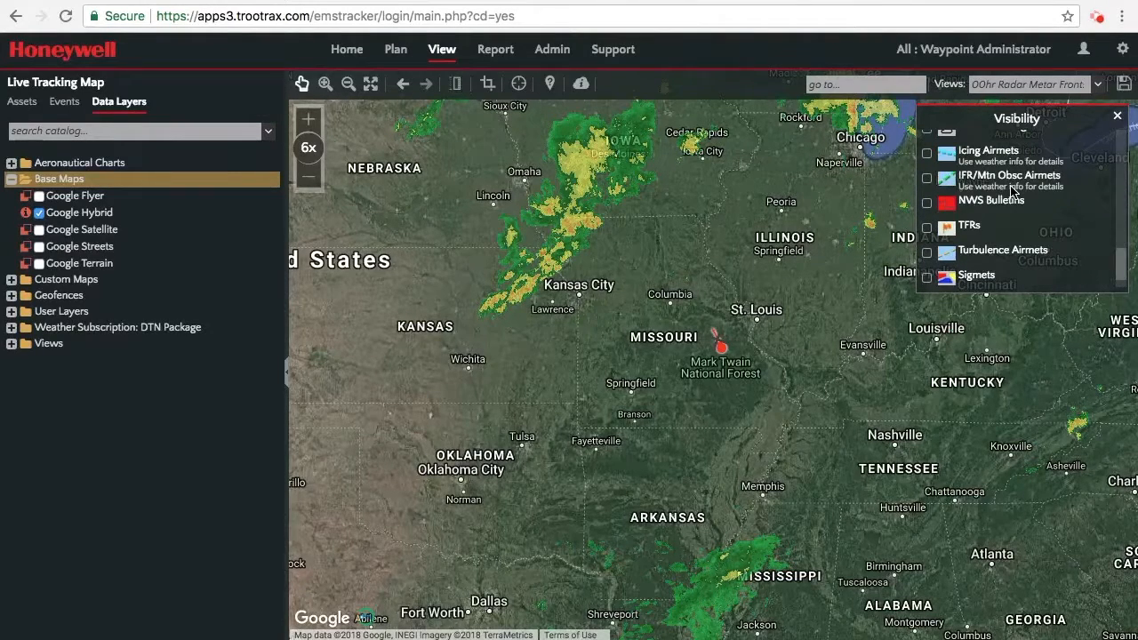
pyautogui.scroll(10, 1013, 191)
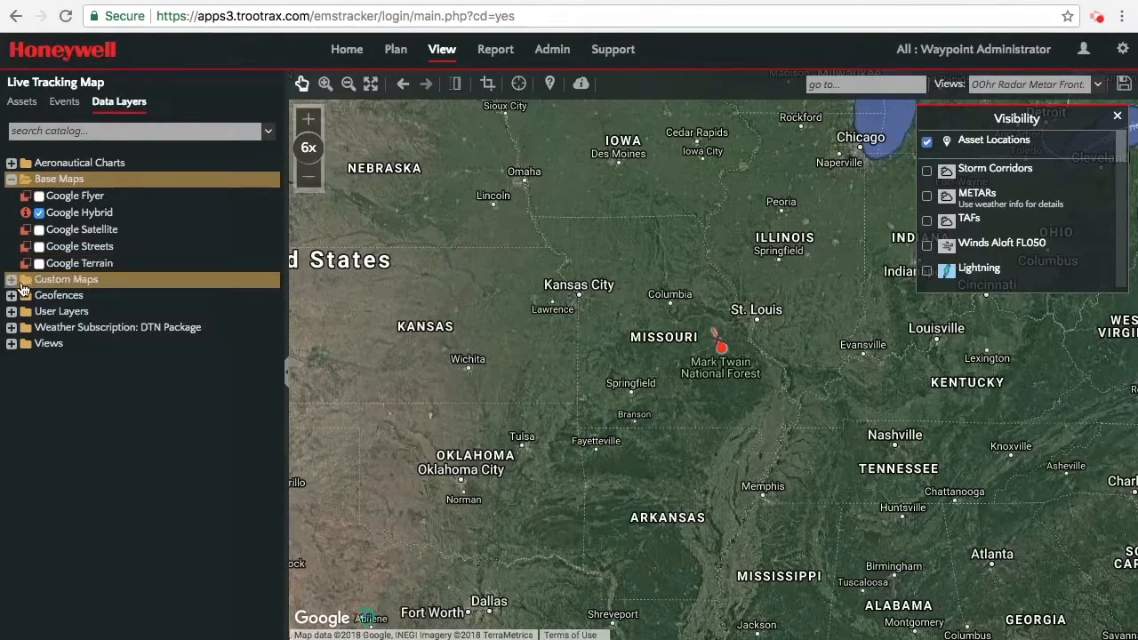
# Show the Night Lights custom map and set its transparency to 24%
pyautogui.click(12, 280)
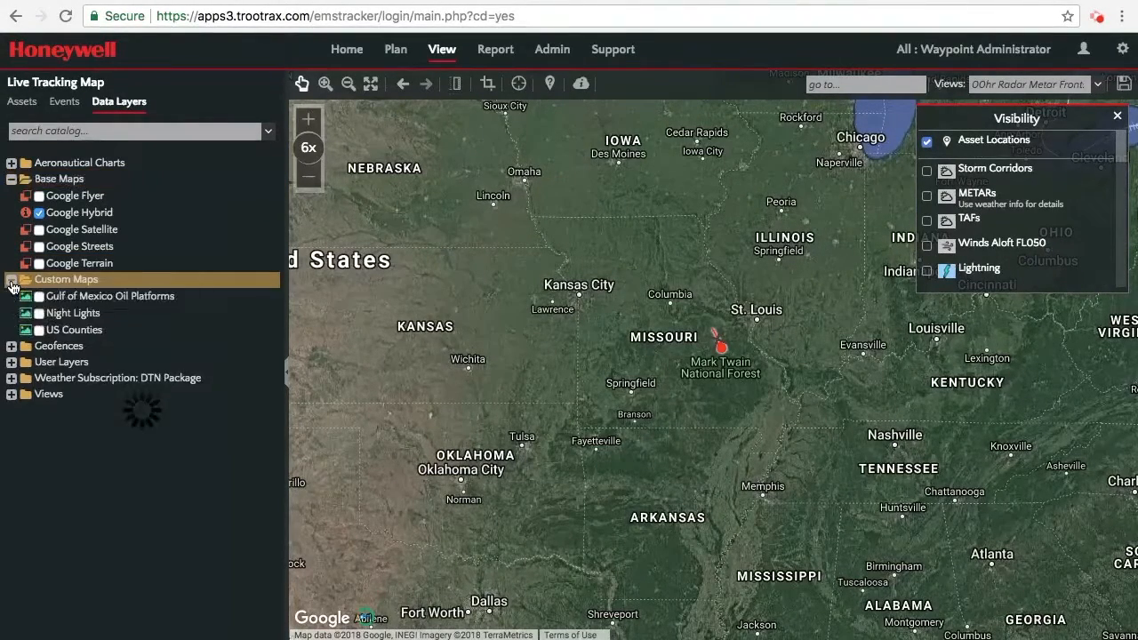
pyautogui.click(39, 313)
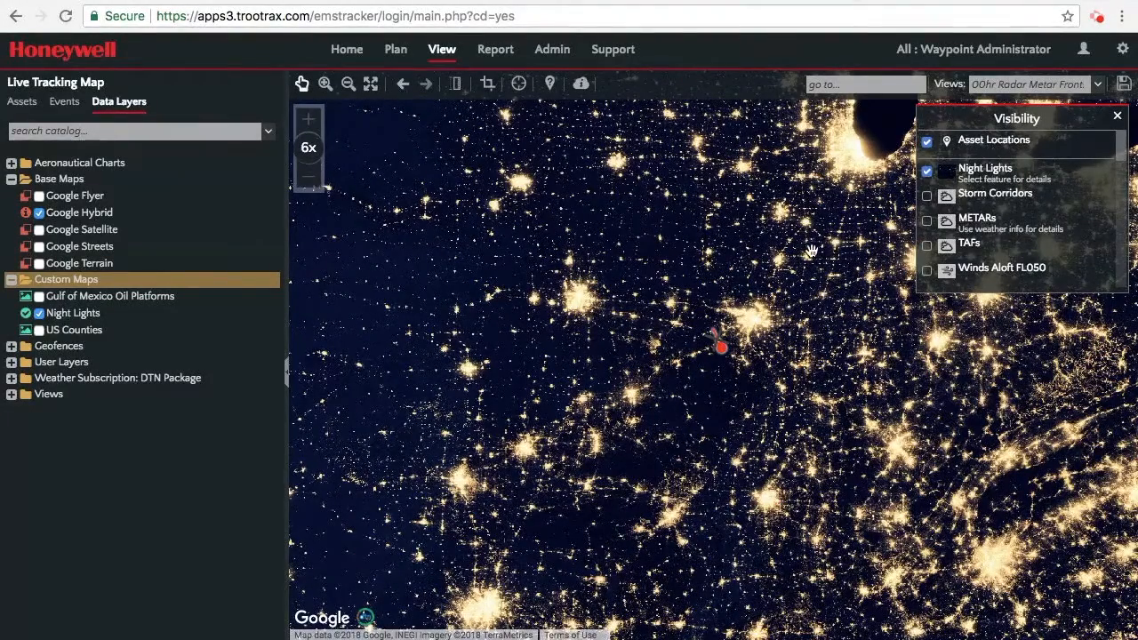
pyautogui.click(984, 175)
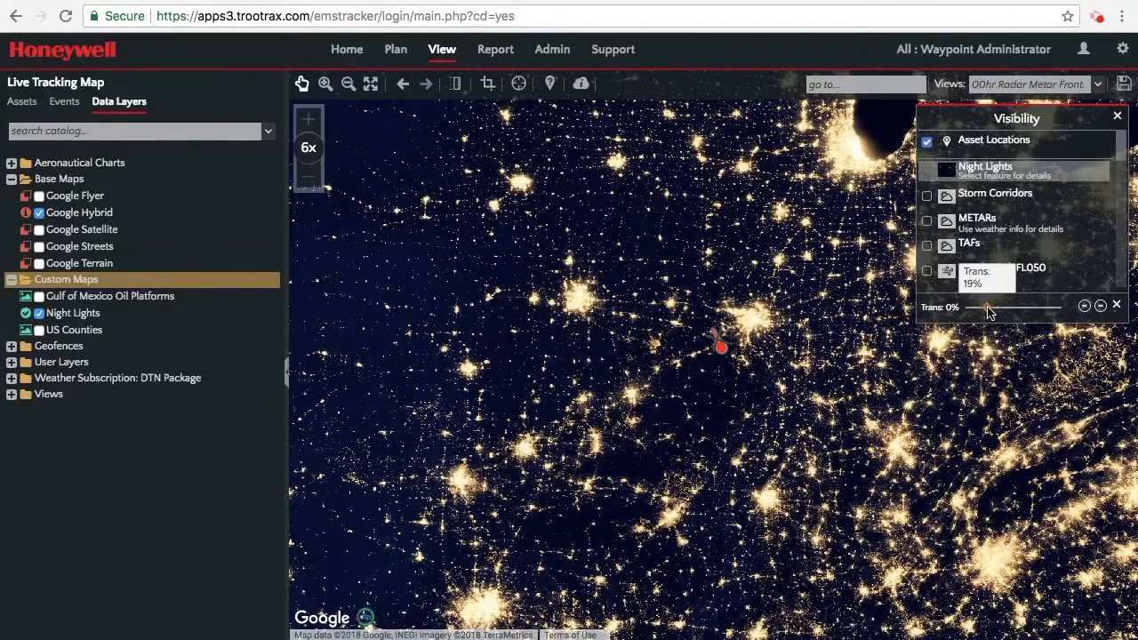
pyautogui.moveTo(990, 310); pyautogui.dragTo(990, 311)
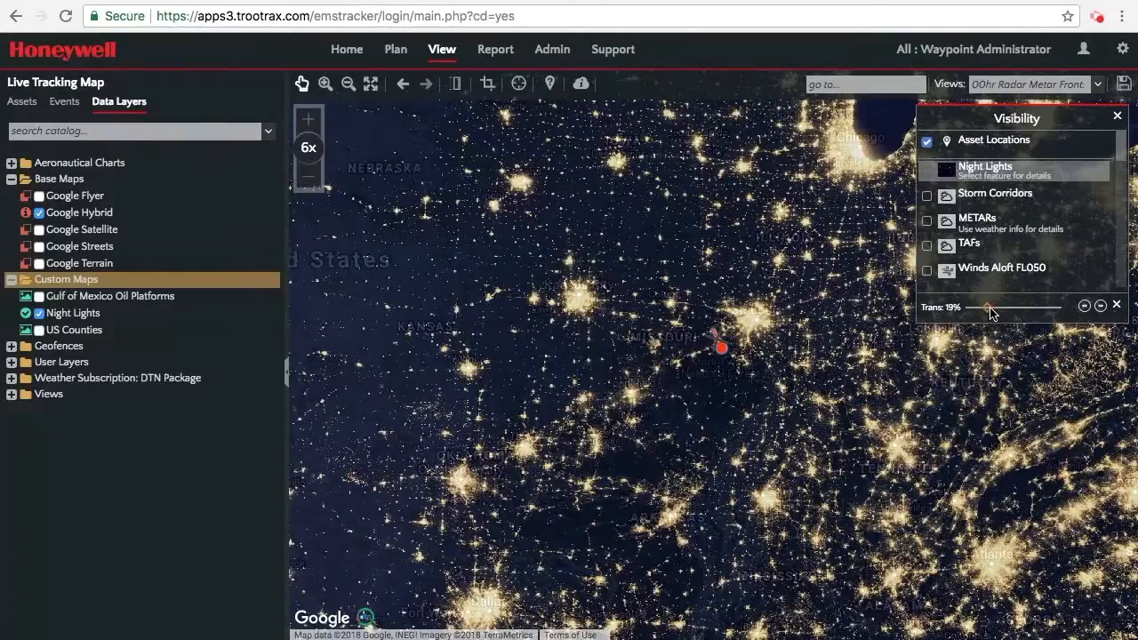
pyautogui.moveTo(991, 311); pyautogui.dragTo(993, 311)
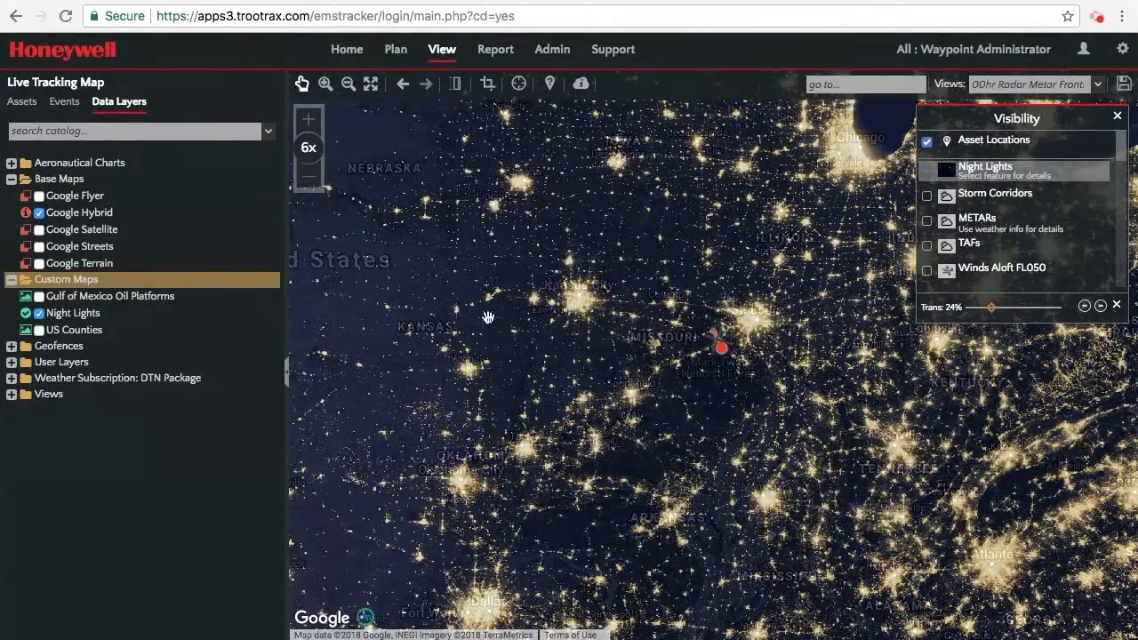
# Examine the Night Lights overlay around central Kansas up close, return to 7x zoom and close the layer visibility list
pyautogui.scroll(1, 487, 318)
pyautogui.moveTo(472, 315); pyautogui.dragTo(666, 325)
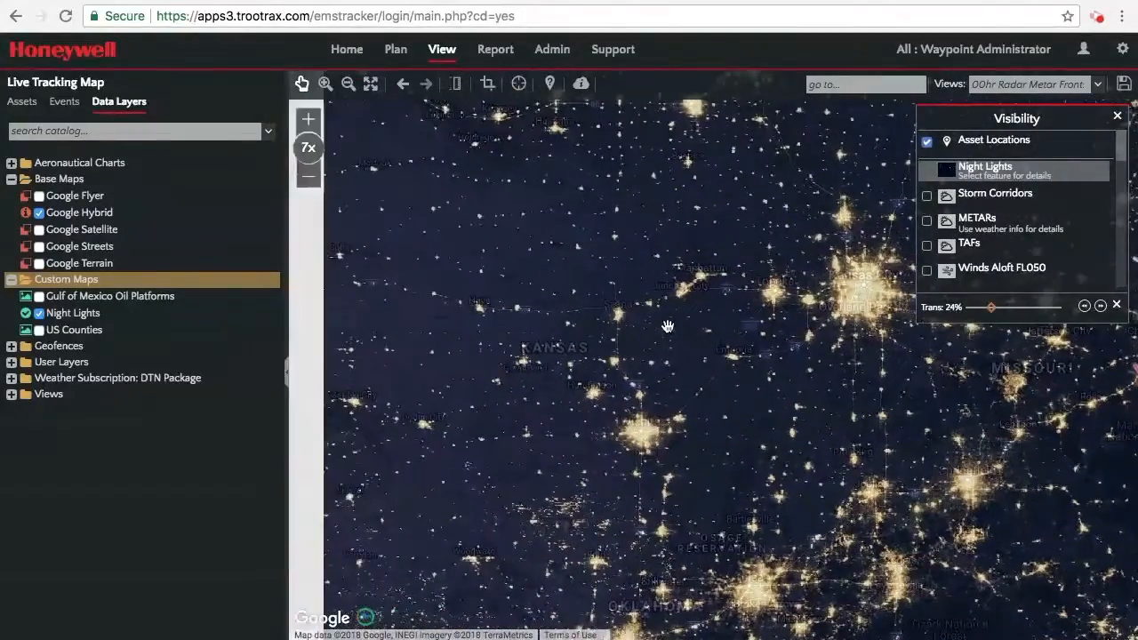
pyautogui.scroll(1, 568, 381)
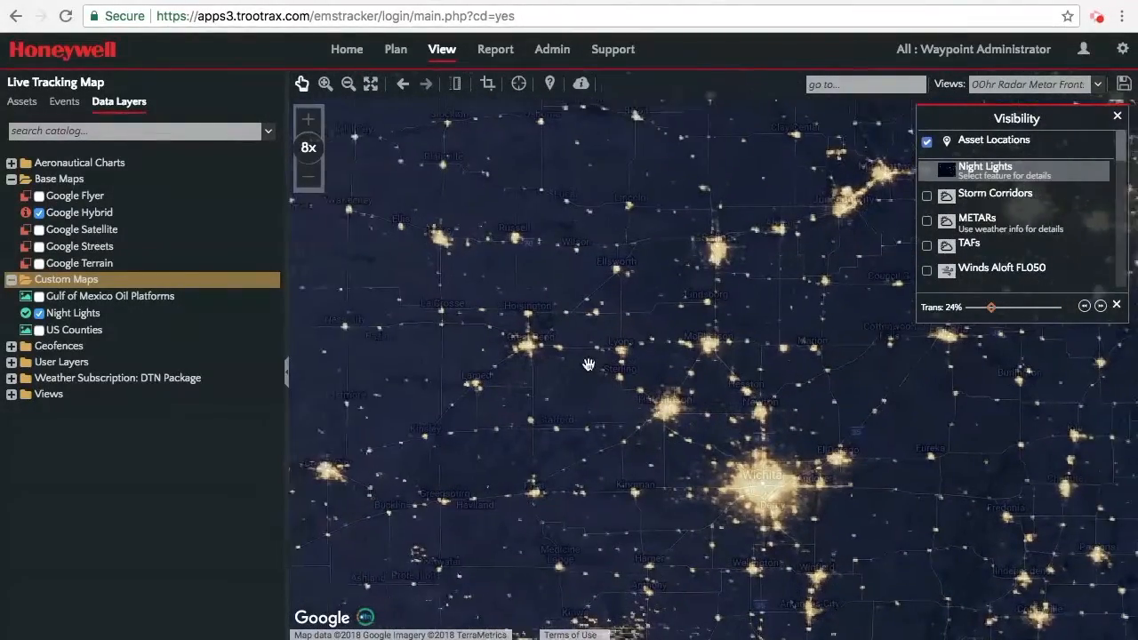
pyautogui.scroll(1, 614, 359)
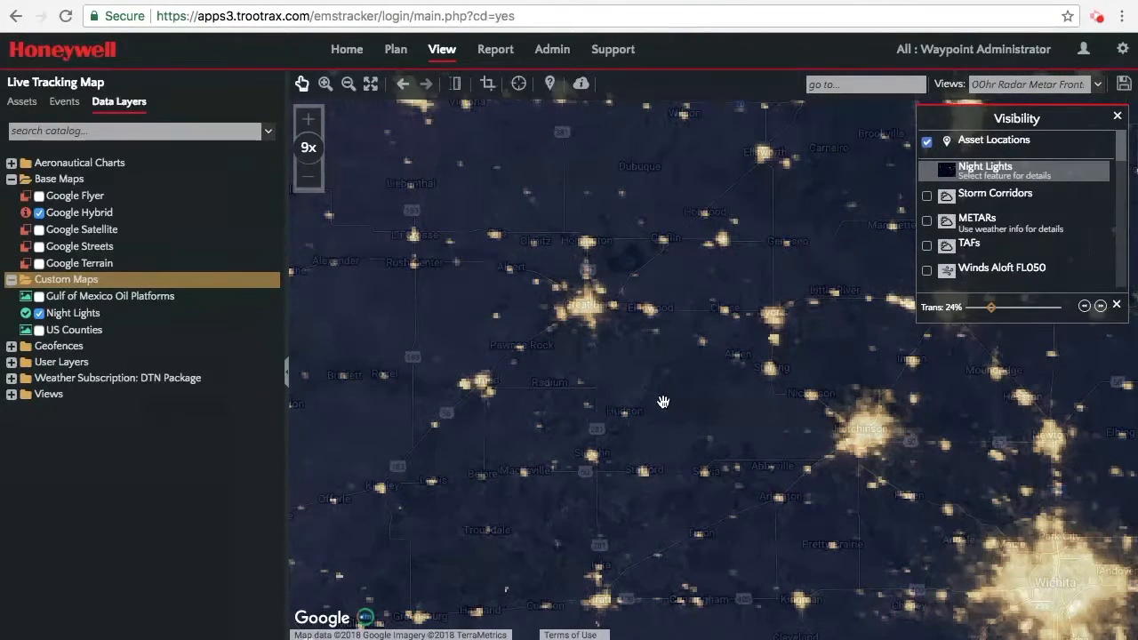
pyautogui.moveTo(686, 415); pyautogui.dragTo(660, 406)
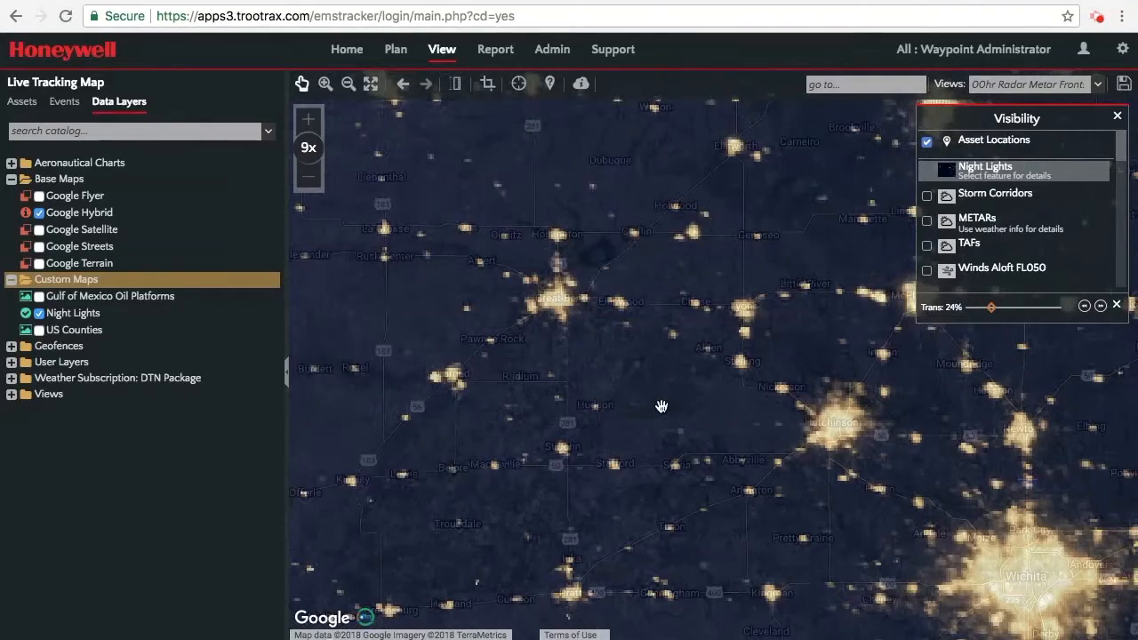
pyautogui.moveTo(994, 316)
pyautogui.click(308, 185)
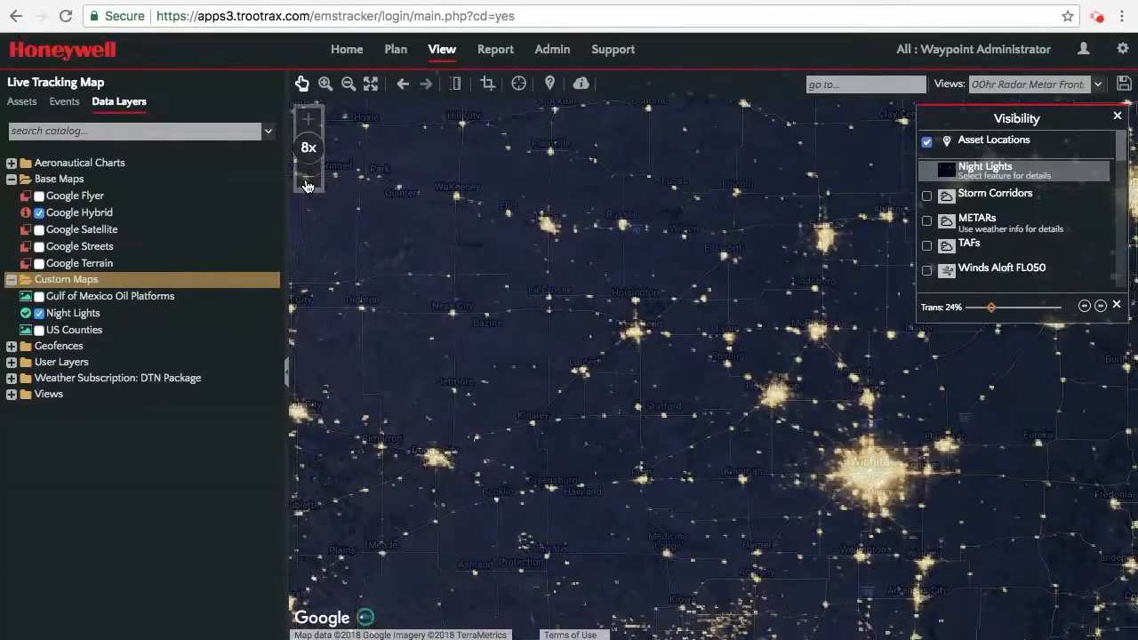
pyautogui.click(309, 186)
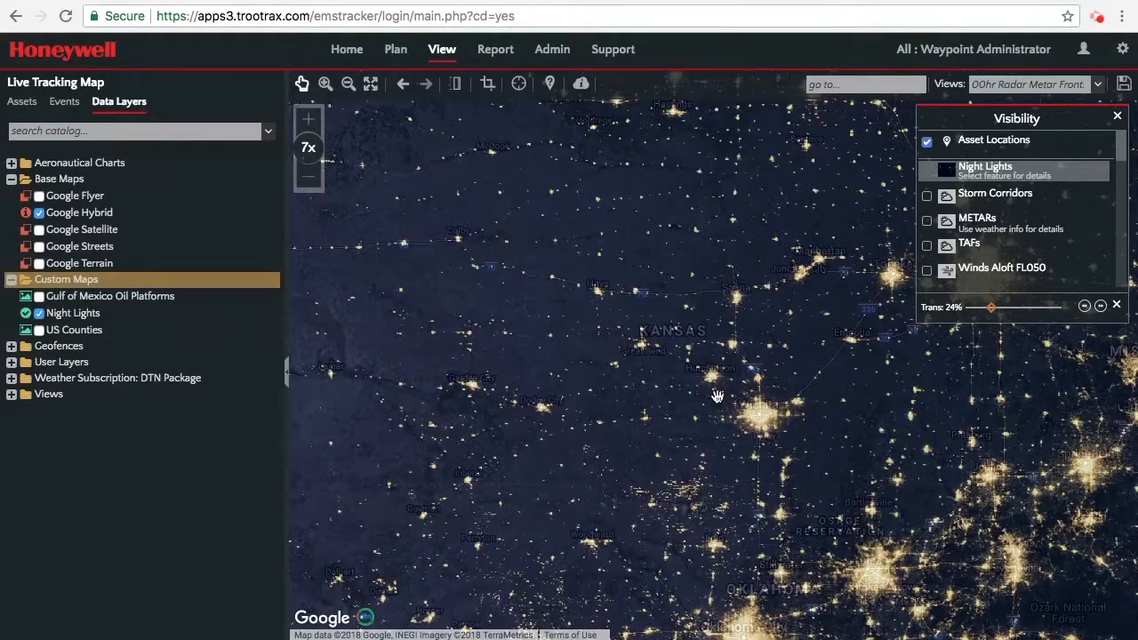
pyautogui.click(1119, 116)
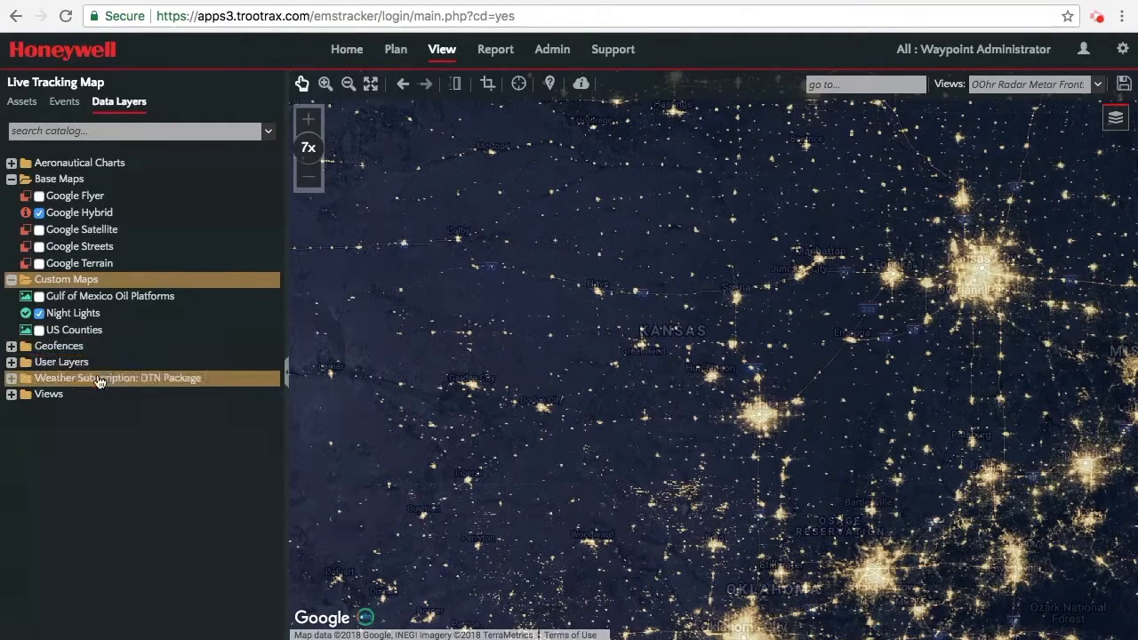
# Save the current map as a new view named Night Lights, including weather layers and map position
pyautogui.click(38, 398)
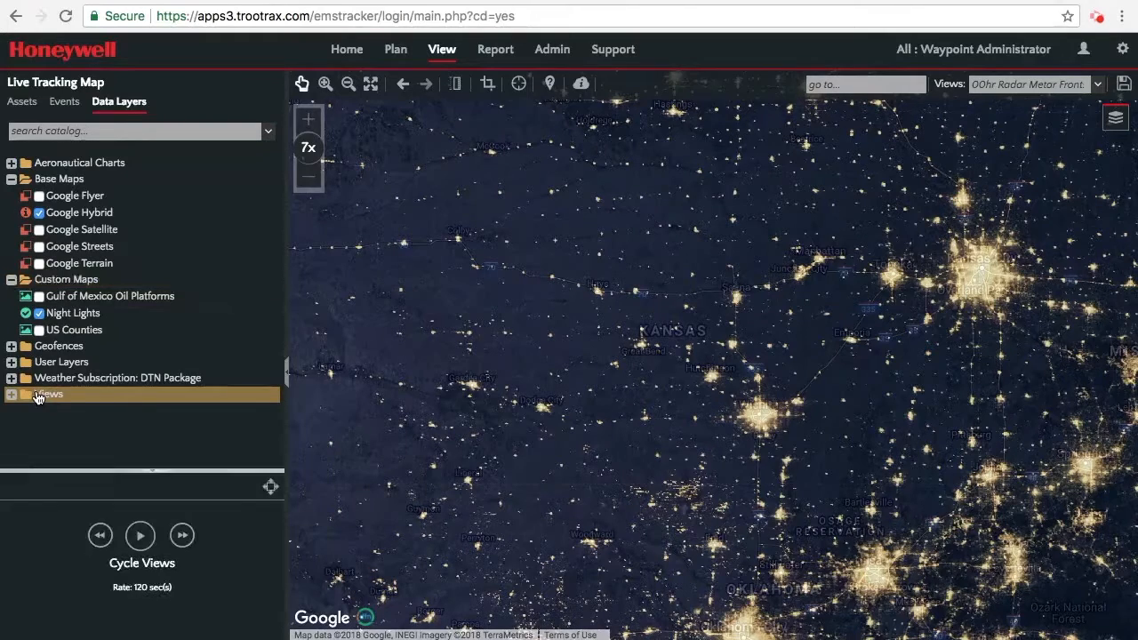
pyautogui.click(271, 487)
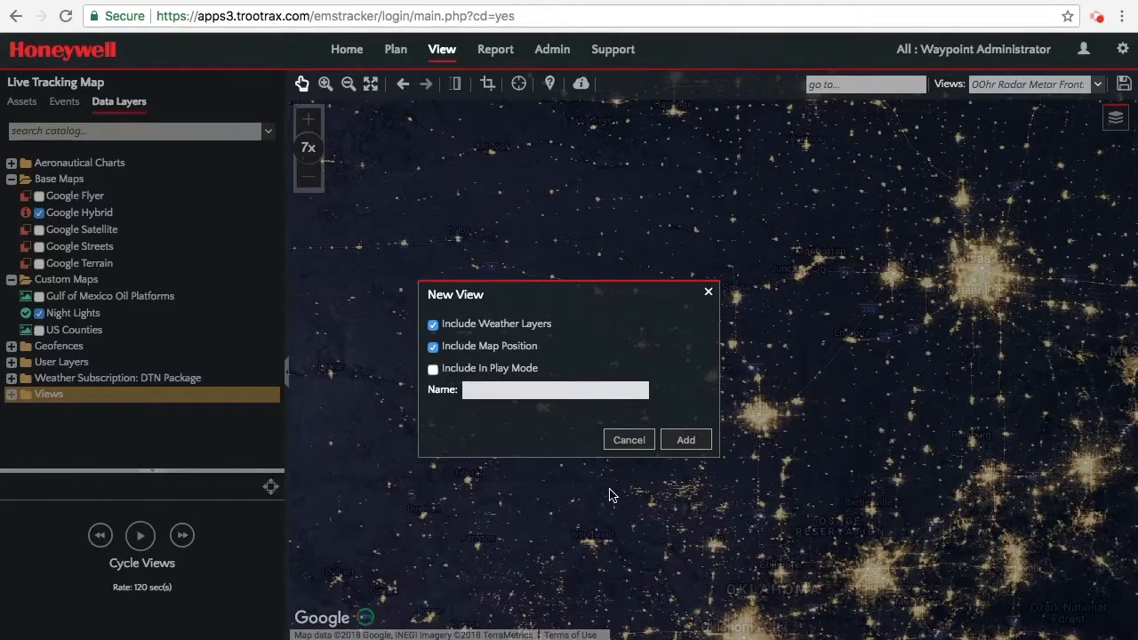
pyautogui.click(503, 392)
pyautogui.write('Night Lights')
pyautogui.click(705, 440)
pyautogui.click(569, 394)
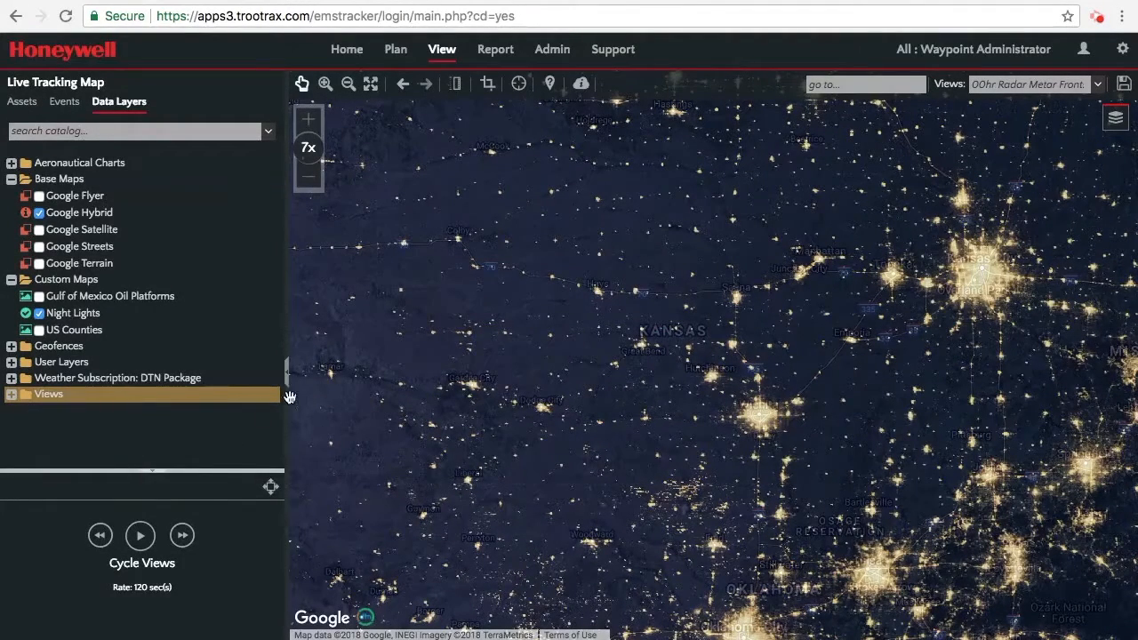
# Load the saved view 00hr NAM Turbulence FL050
pyautogui.click(10, 395)
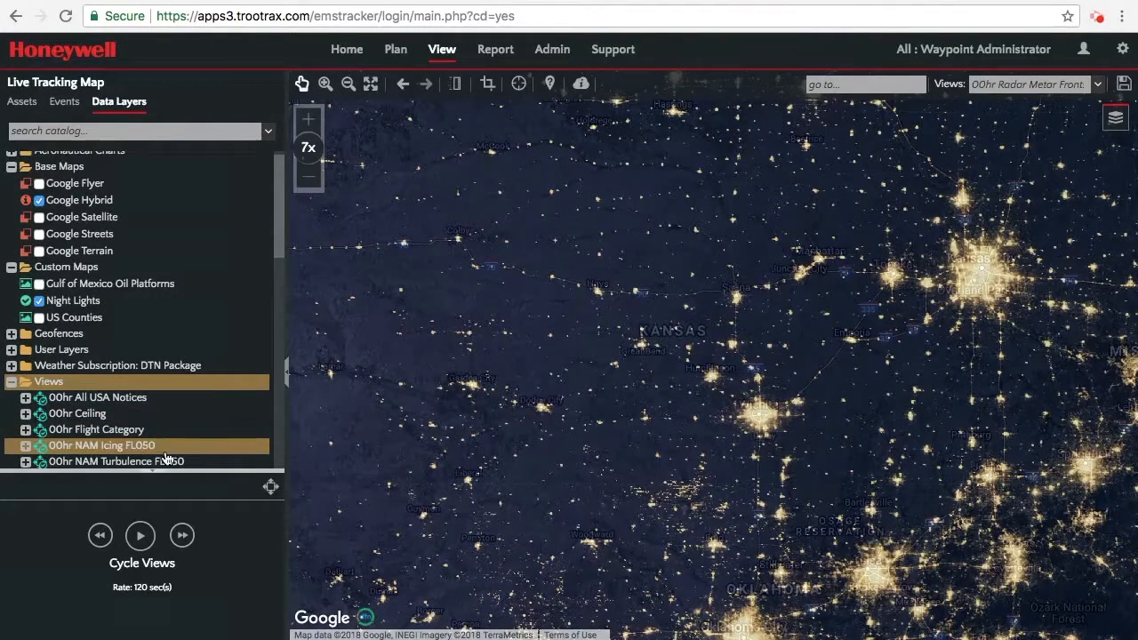
pyautogui.scroll(-1, 182, 455)
pyautogui.scroll(-1, 180, 454)
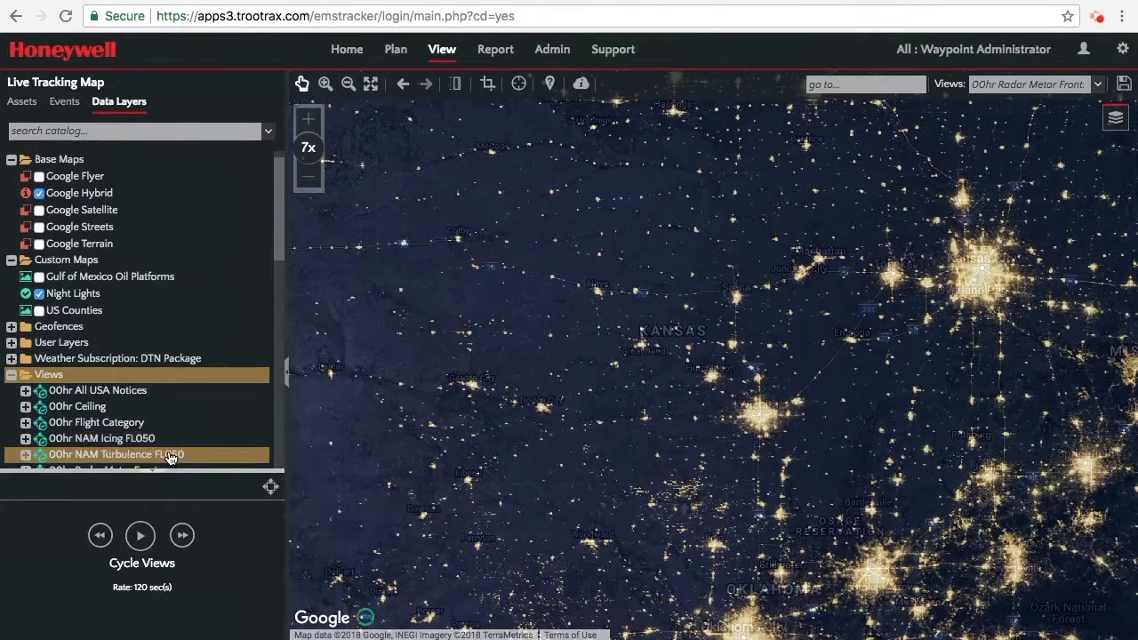
pyautogui.click(172, 456)
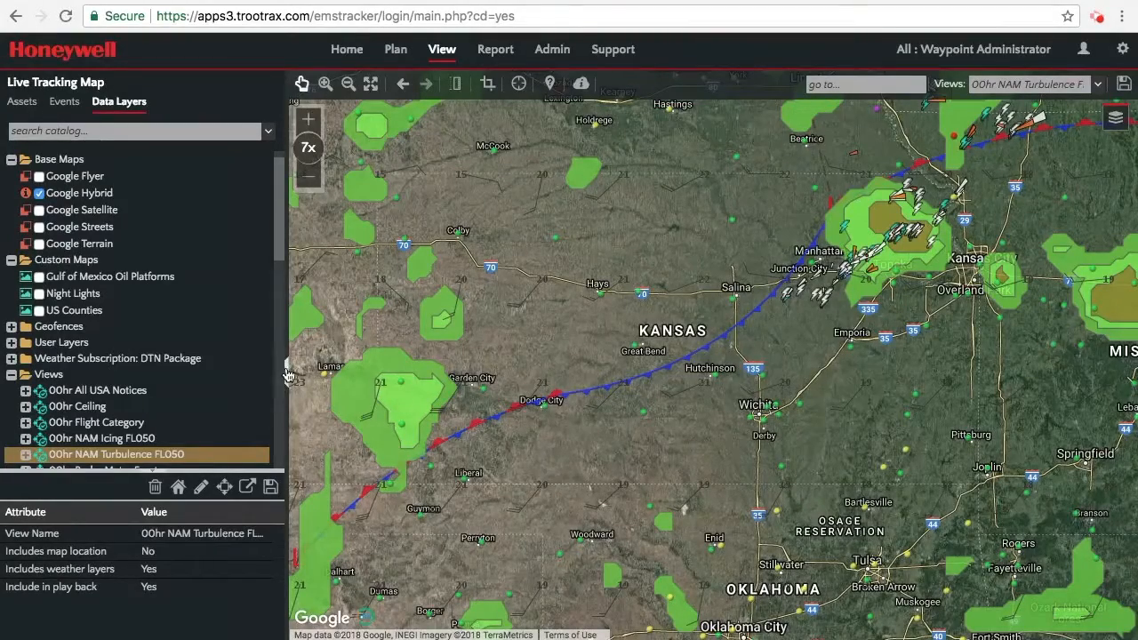
# Load the saved Night Lights view and check which layers are enabled in its visibility list
pyautogui.moveTo(282, 253); pyautogui.dragTo(253, 489)
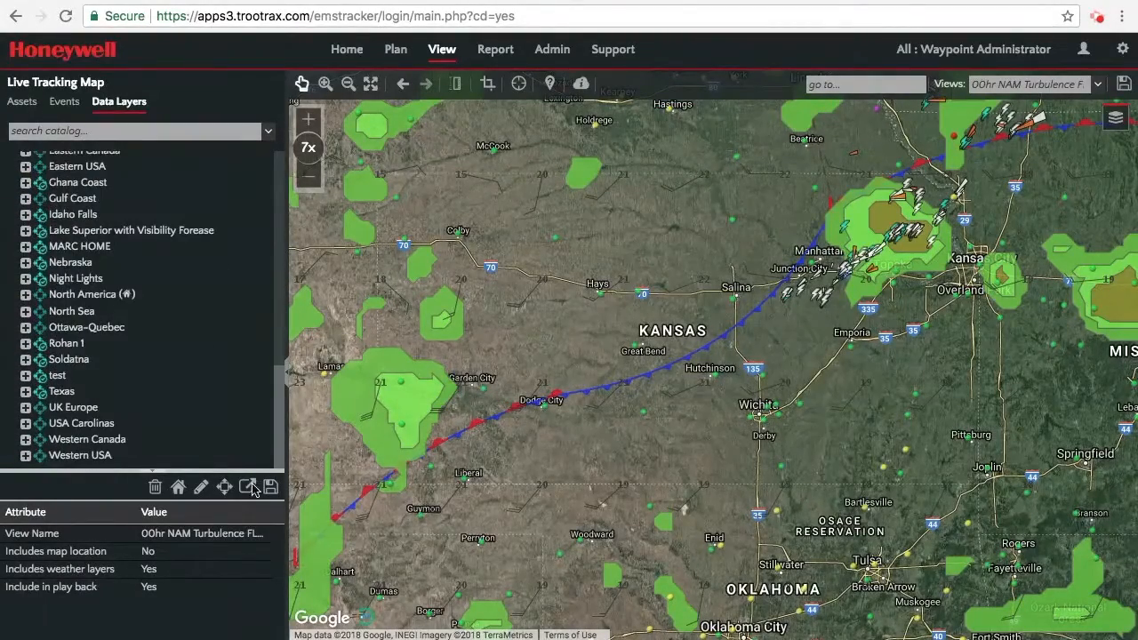
pyautogui.click(87, 278)
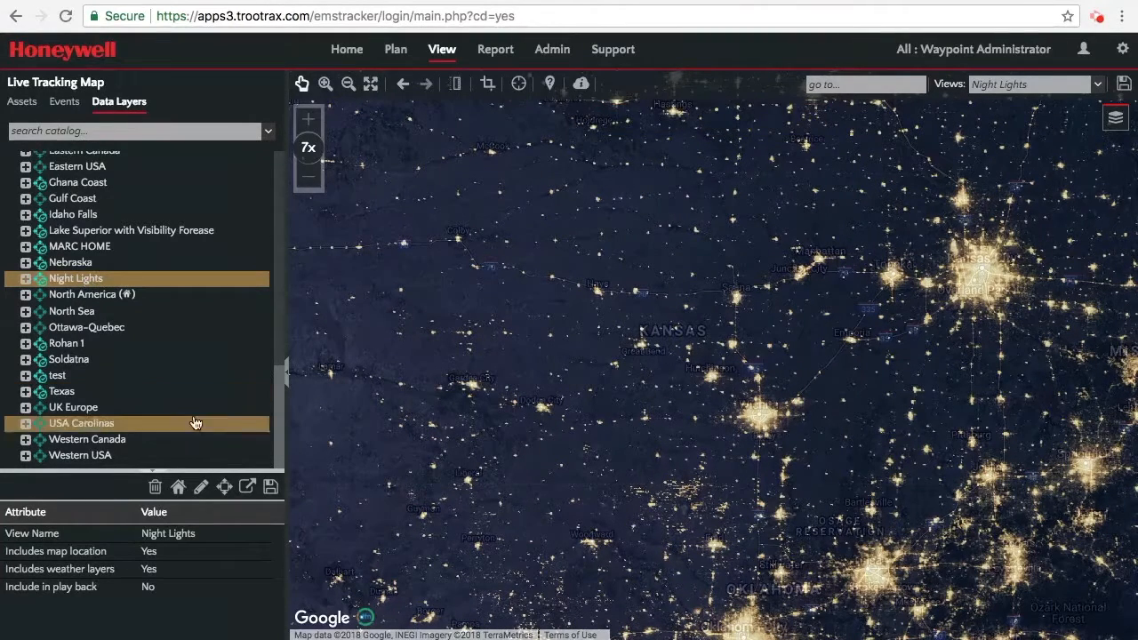
pyautogui.click(1114, 117)
pyautogui.scroll(-5, 982, 213)
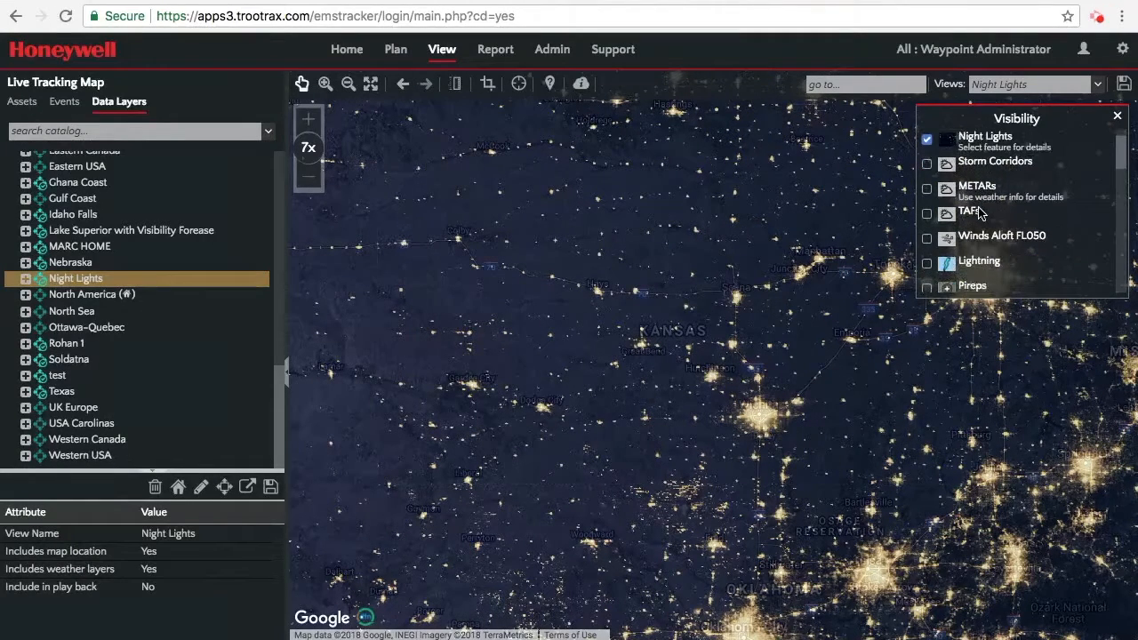
pyautogui.scroll(8, 982, 213)
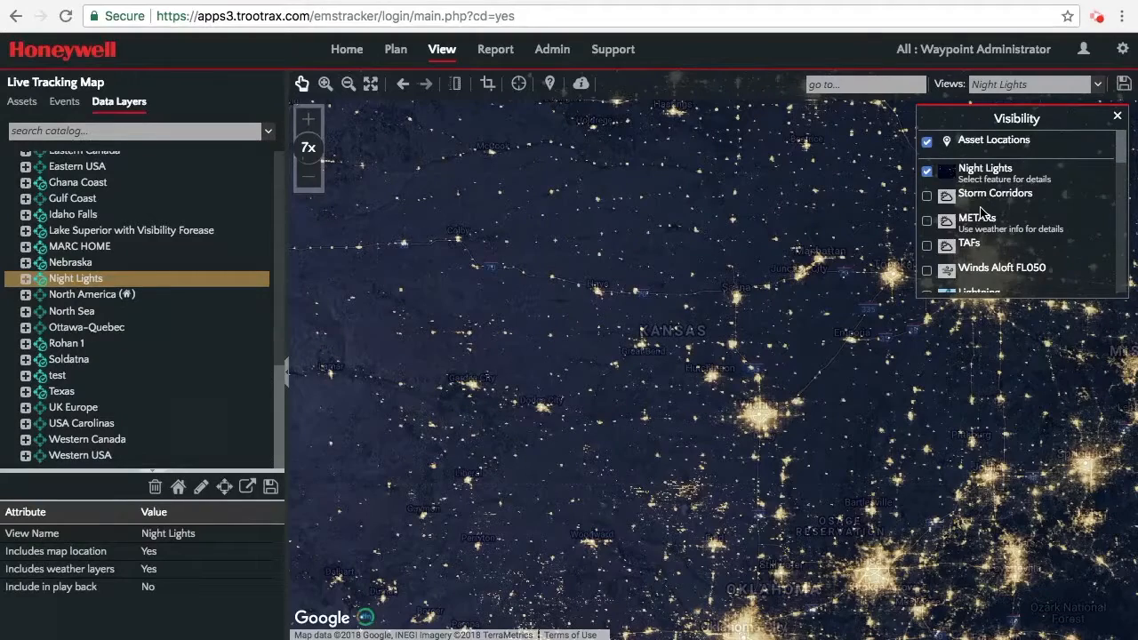
pyautogui.click(1118, 117)
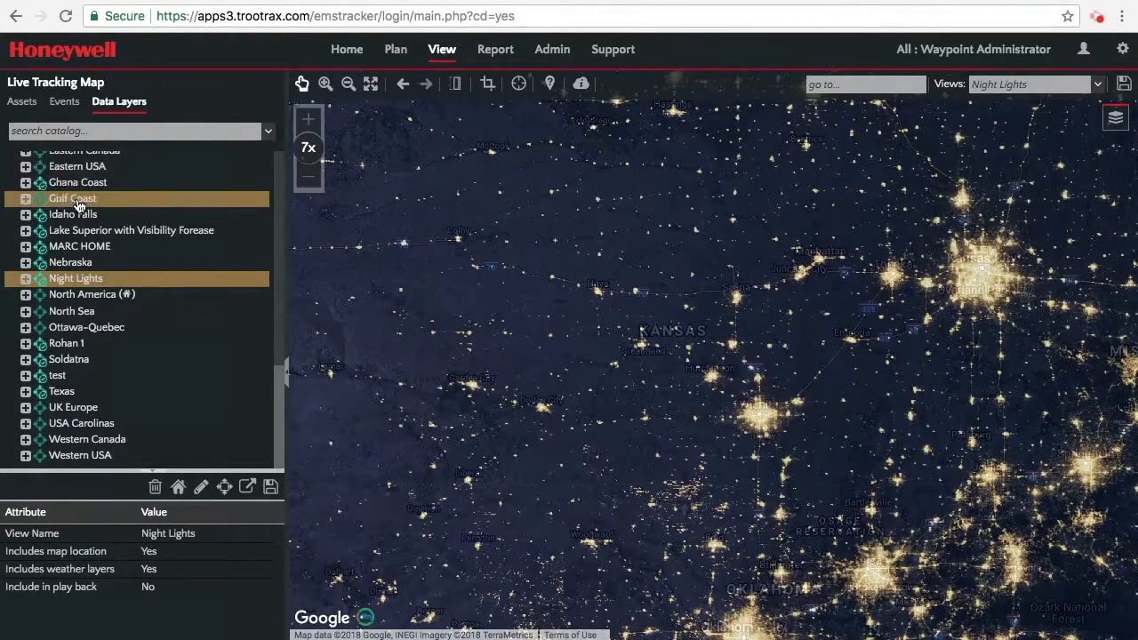
# Check the transparency setting of the Night Lights layer in the loaded view
pyautogui.scroll(10, 88, 204)
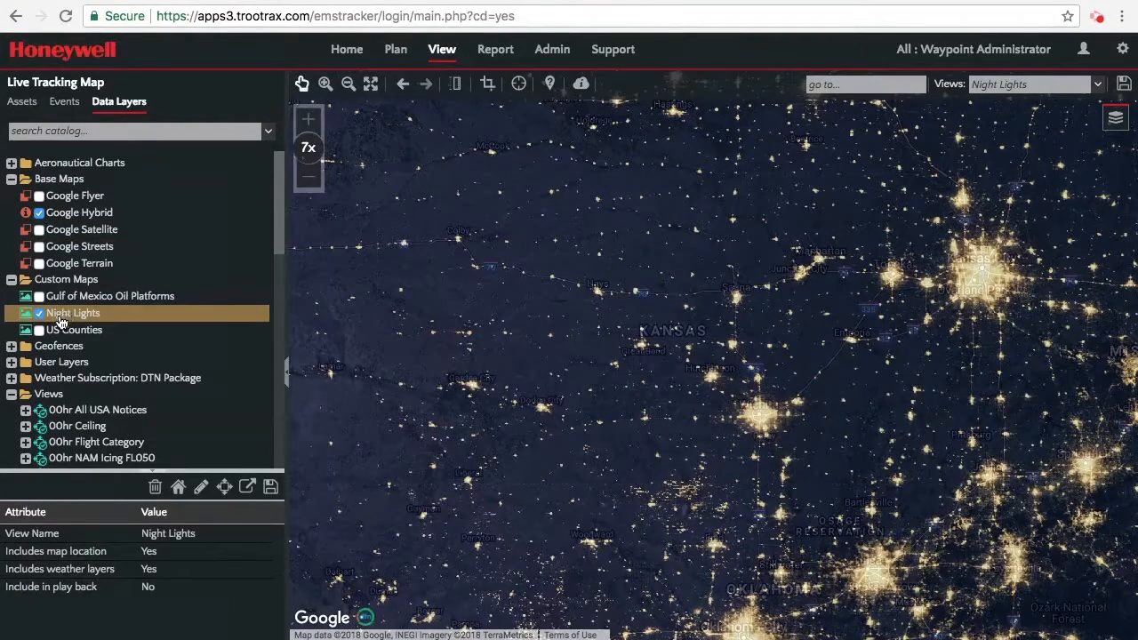
pyautogui.click(1113, 122)
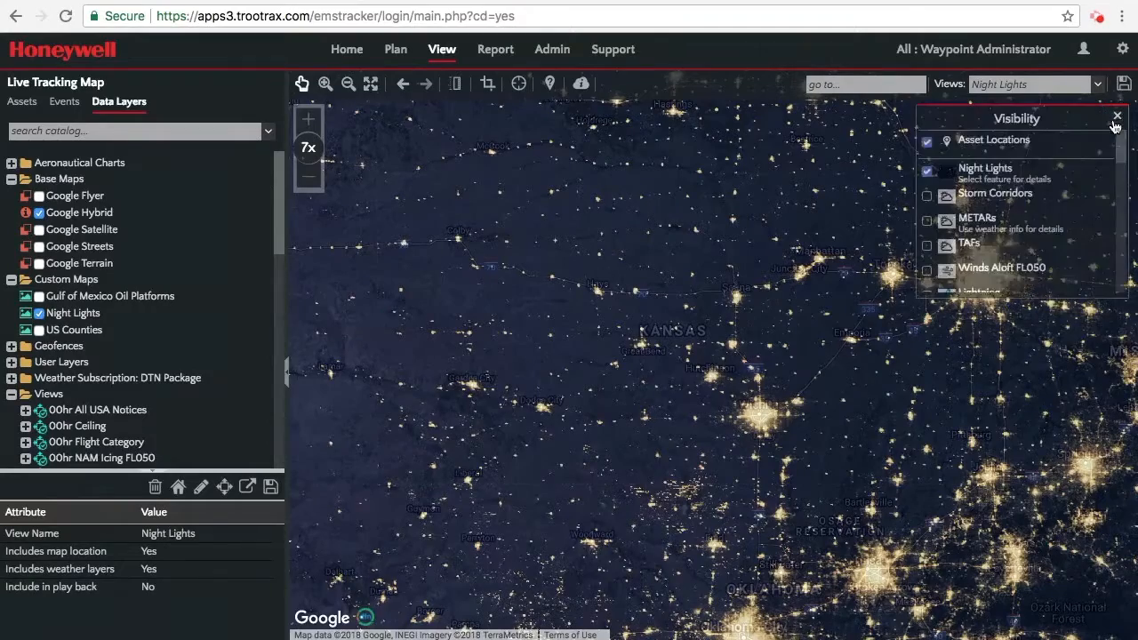
pyautogui.click(987, 173)
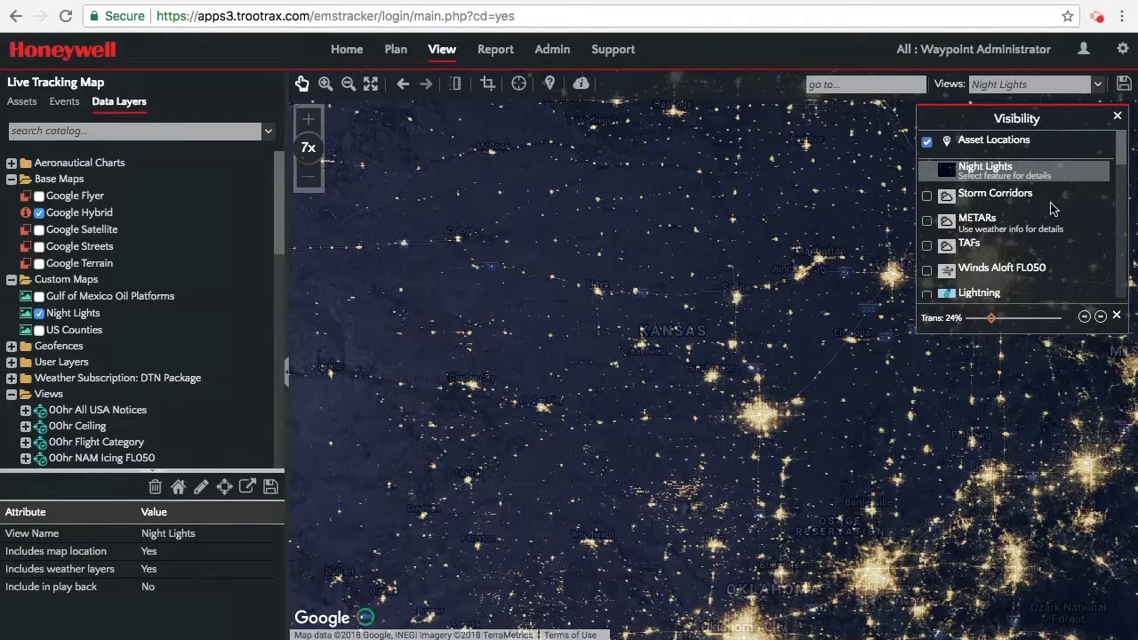
pyautogui.click(1117, 119)
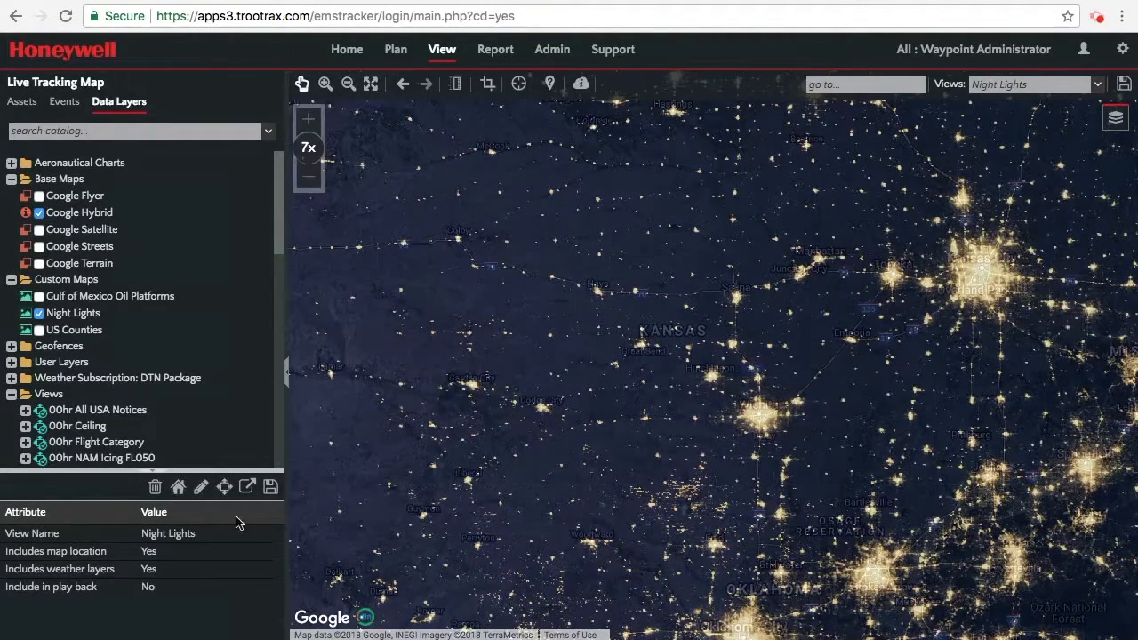
# Start creating another new view from the current map
pyautogui.click(46, 397)
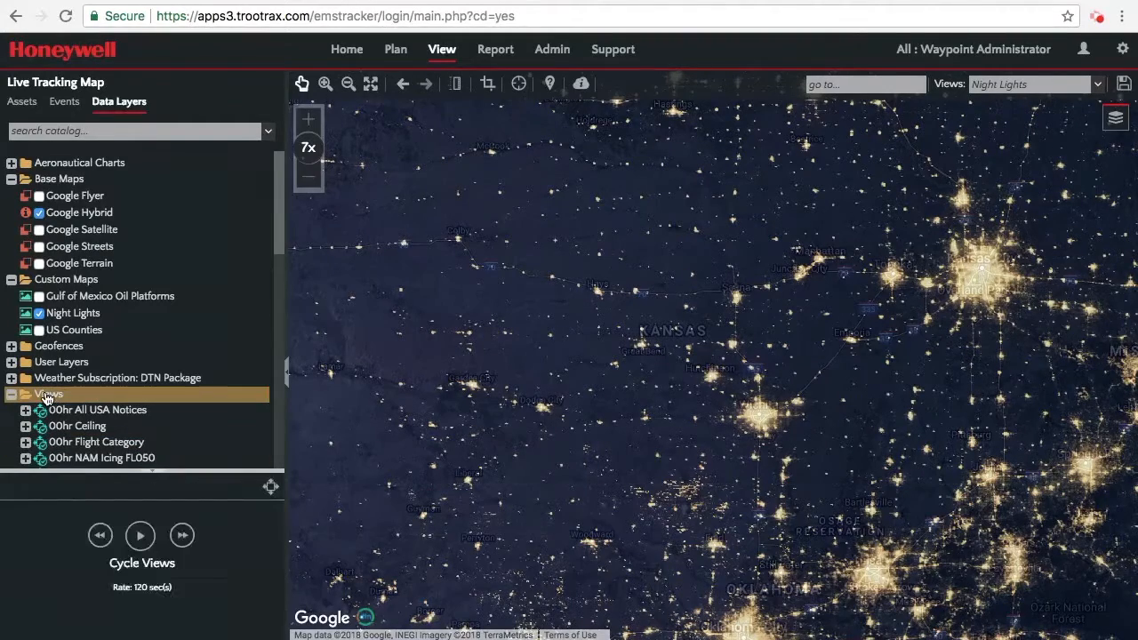
pyautogui.click(271, 487)
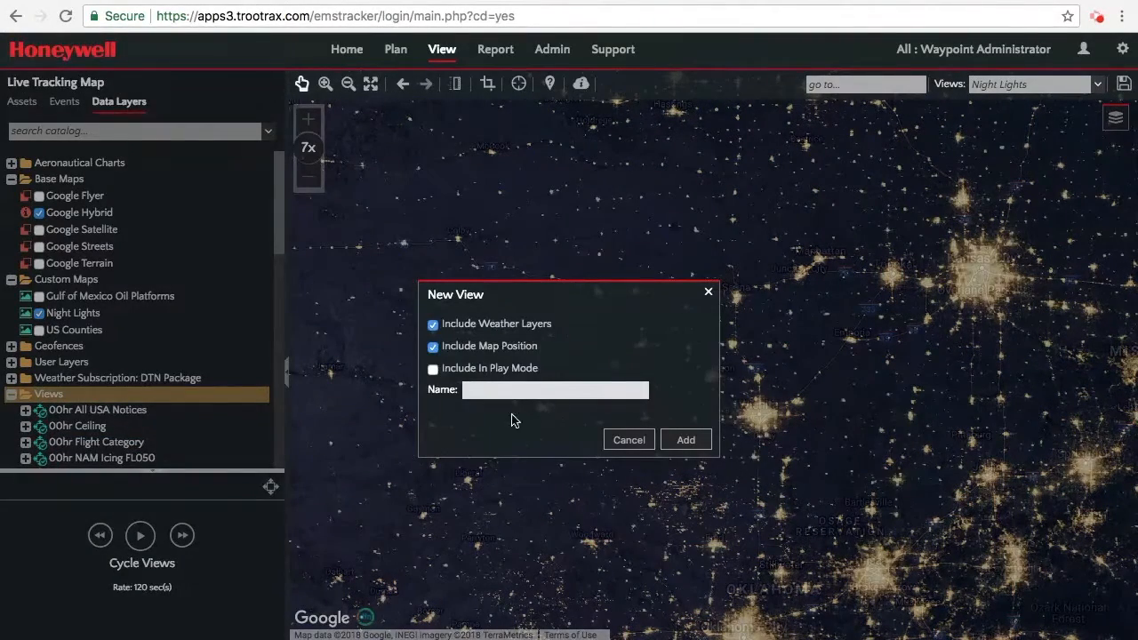